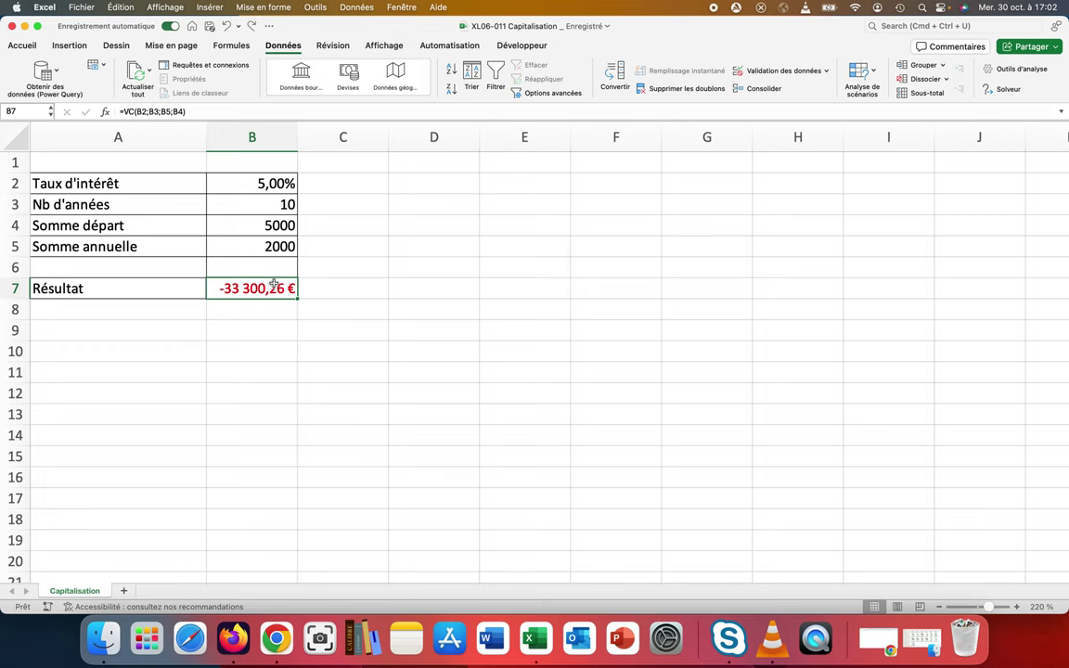
Inspect B7's formula =VC(B2;B3;B5;B4), leave it unchanged, and reselect B7.
left_click(275, 286)
double_click(274, 288)
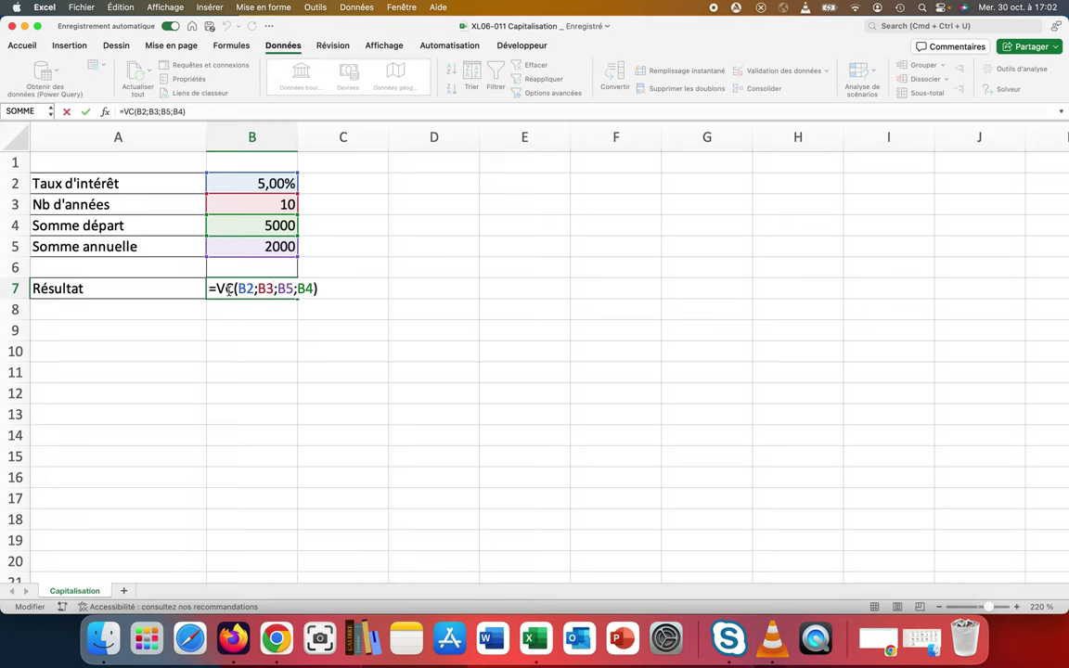
key("Return")
left_click(228, 291)
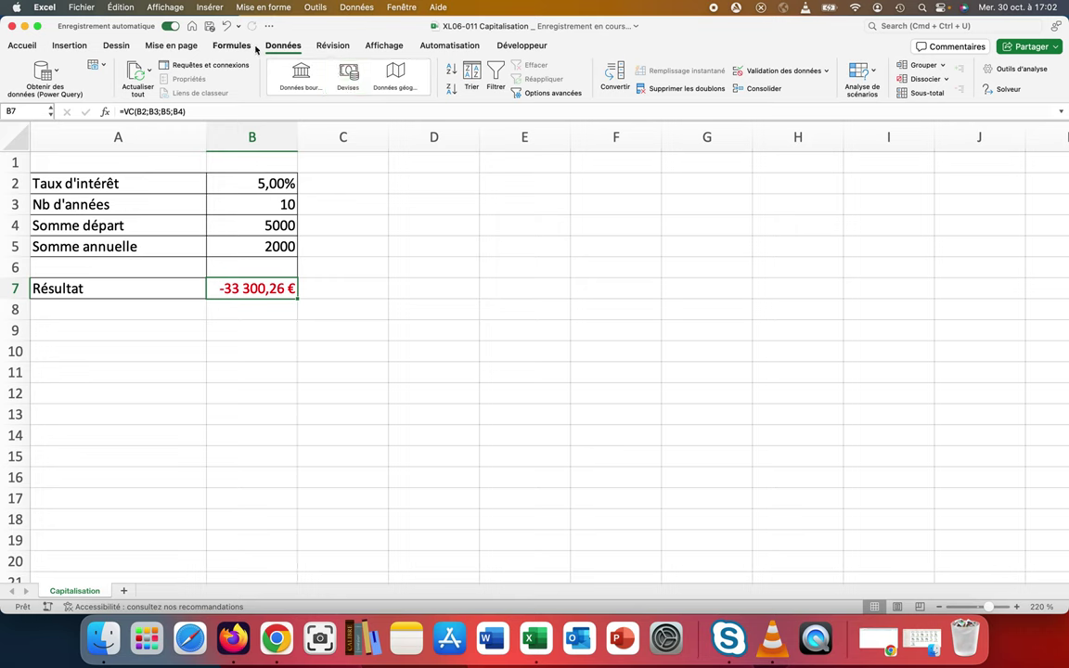
Run Valeur cible so B7 reaches -40000 by changing the annual sum in B5.
left_click(875, 80)
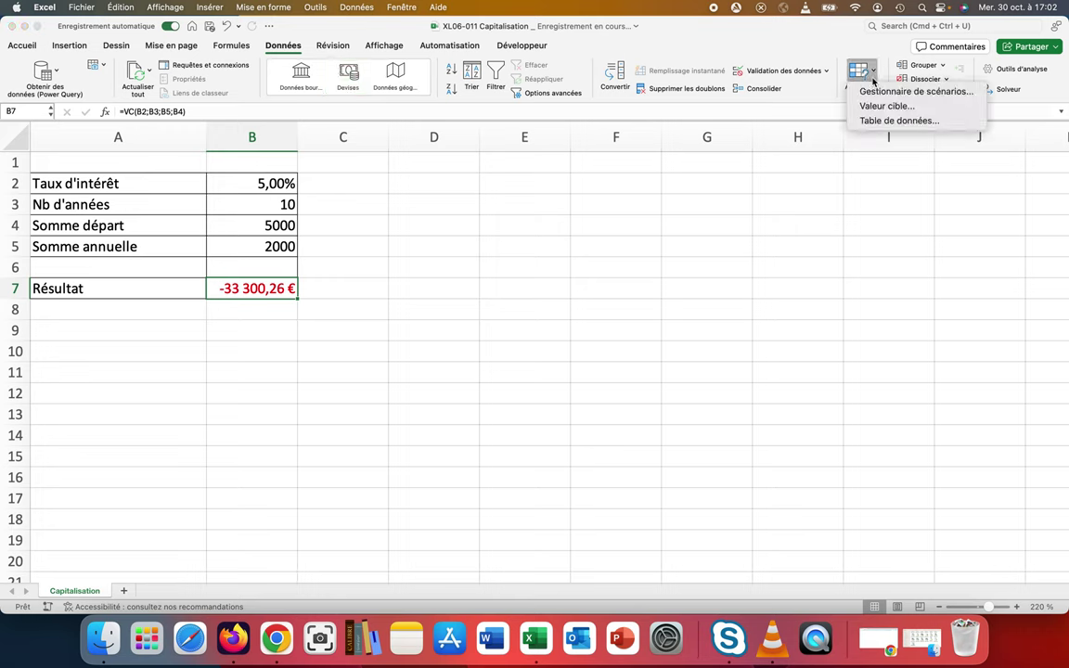
left_click(876, 106)
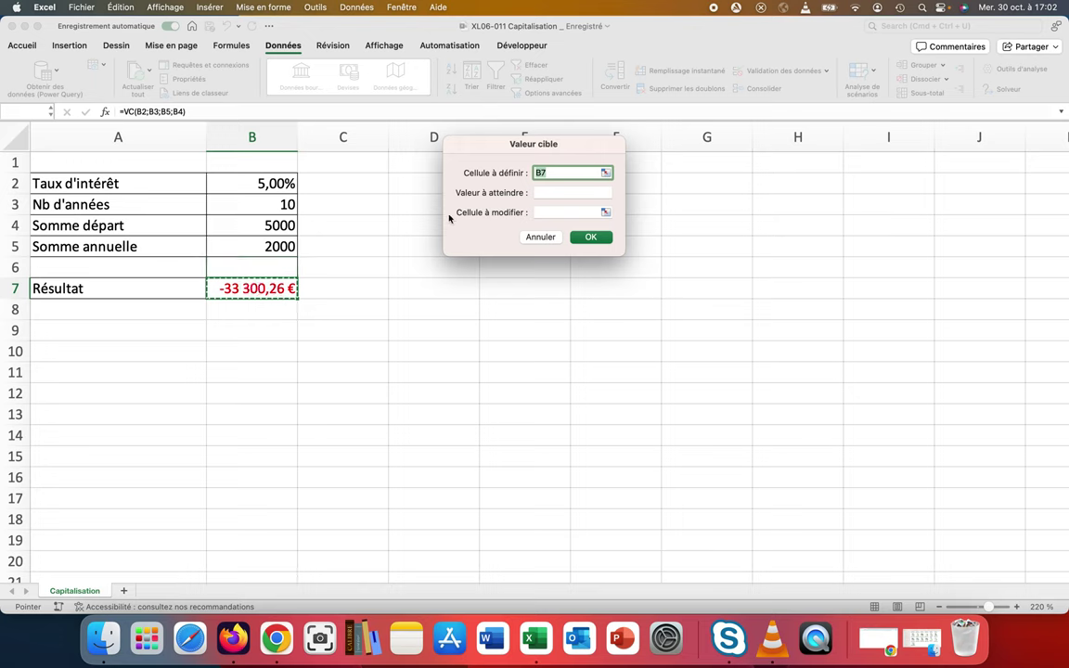
left_click(549, 194)
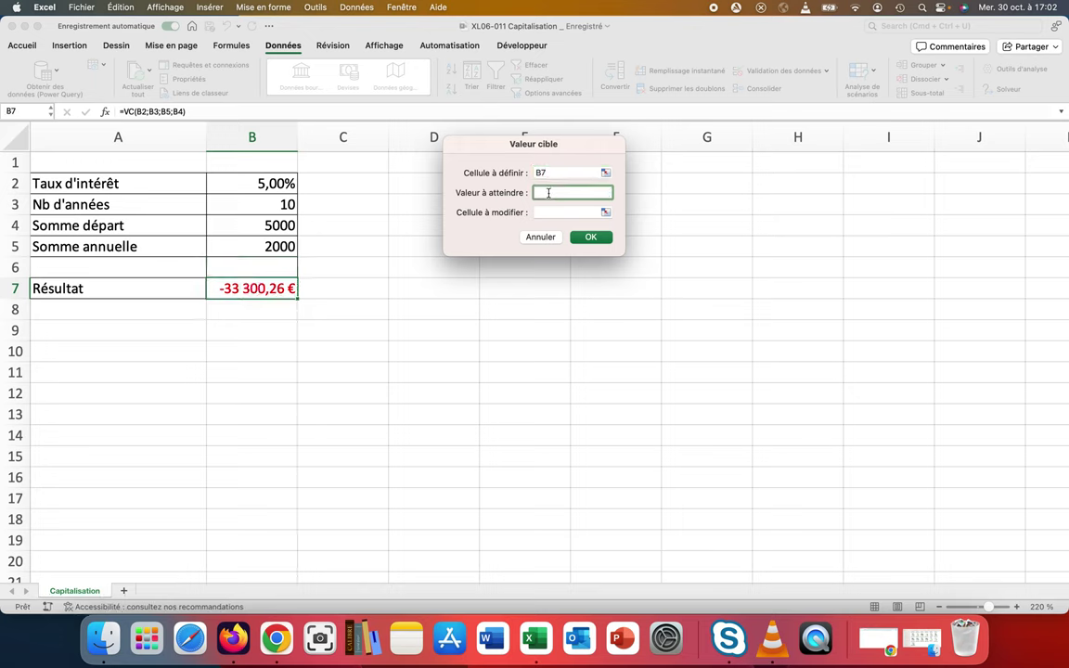
type("-")
type("4")
type("0000")
left_click(548, 211)
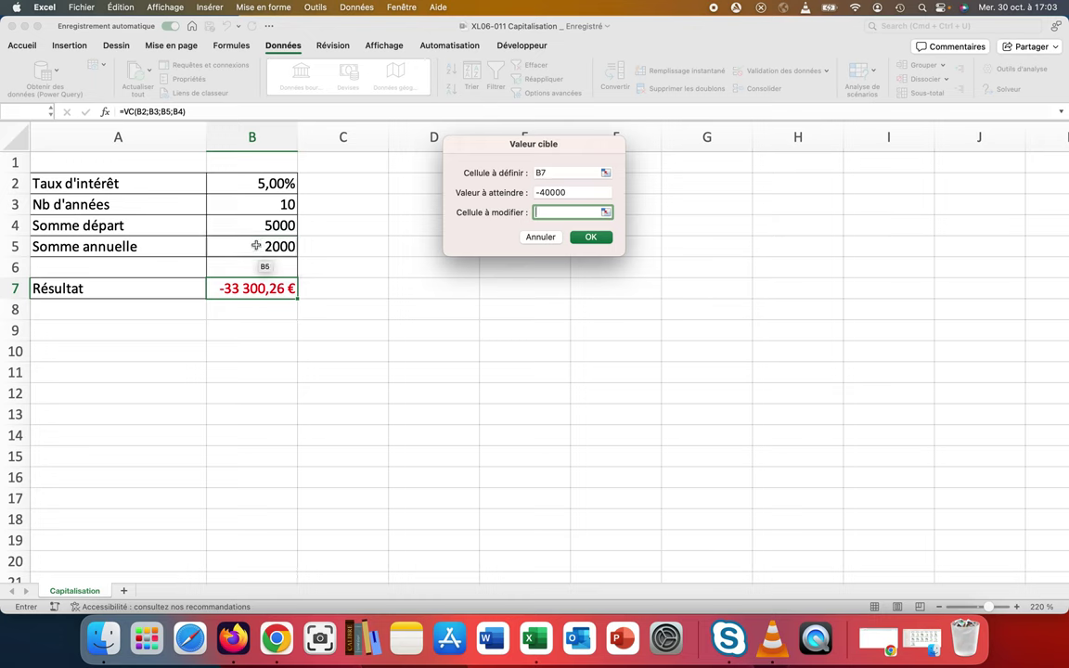
left_click(256, 245)
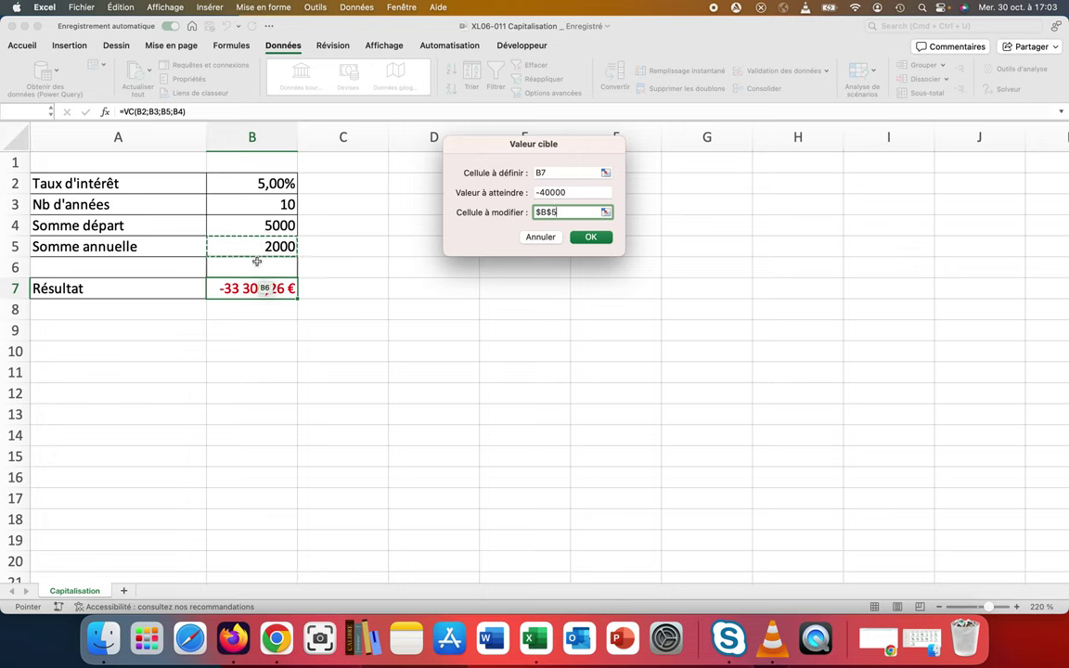
left_click(589, 239)
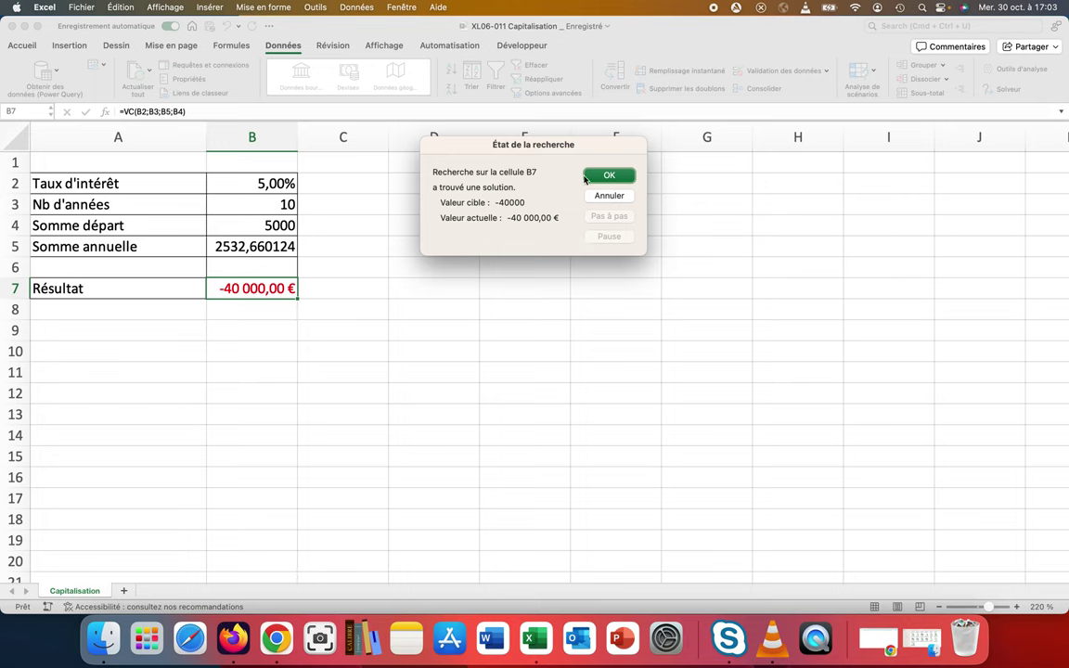
Accept the solved 2532,66 in B5 and give it the Comptabilité number format.
left_click(594, 176)
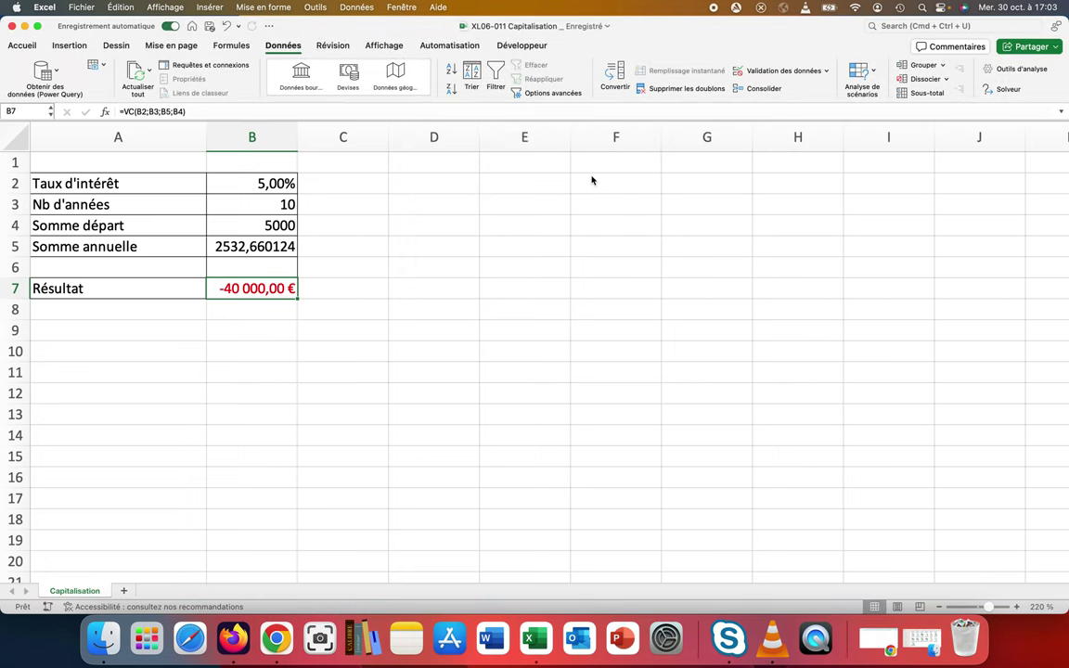
left_click(215, 247)
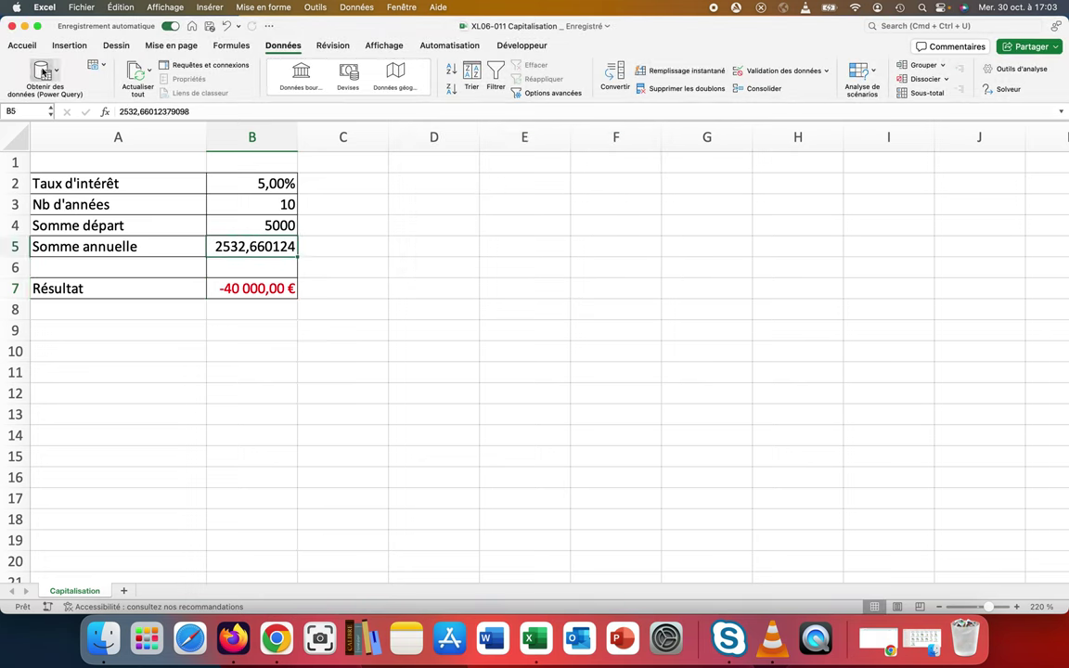
left_click(22, 45)
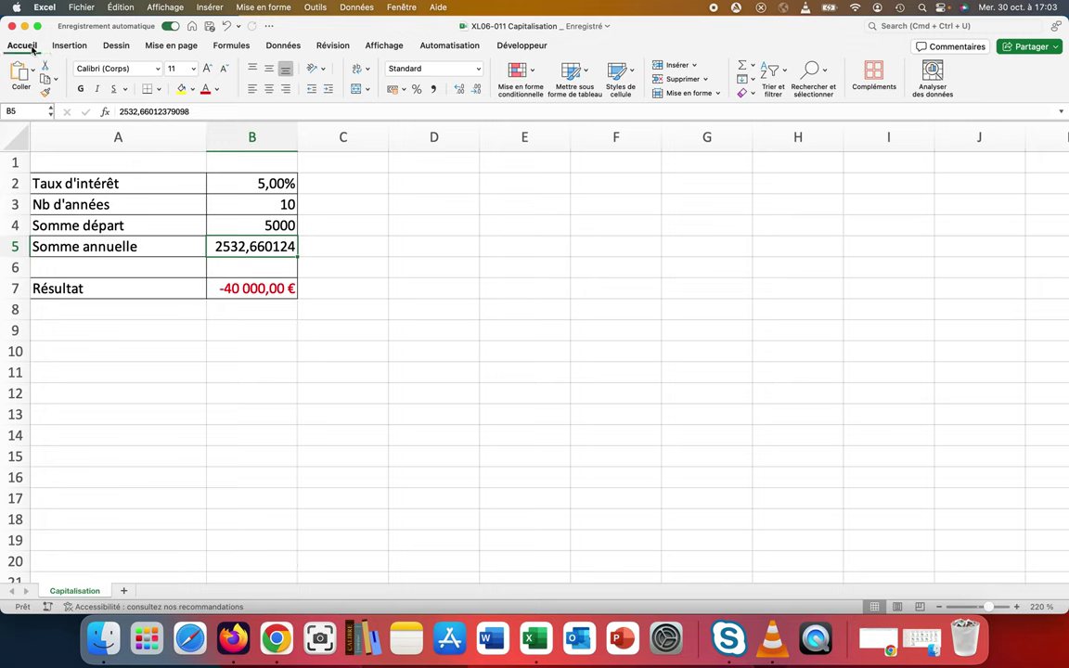
left_click(393, 88)
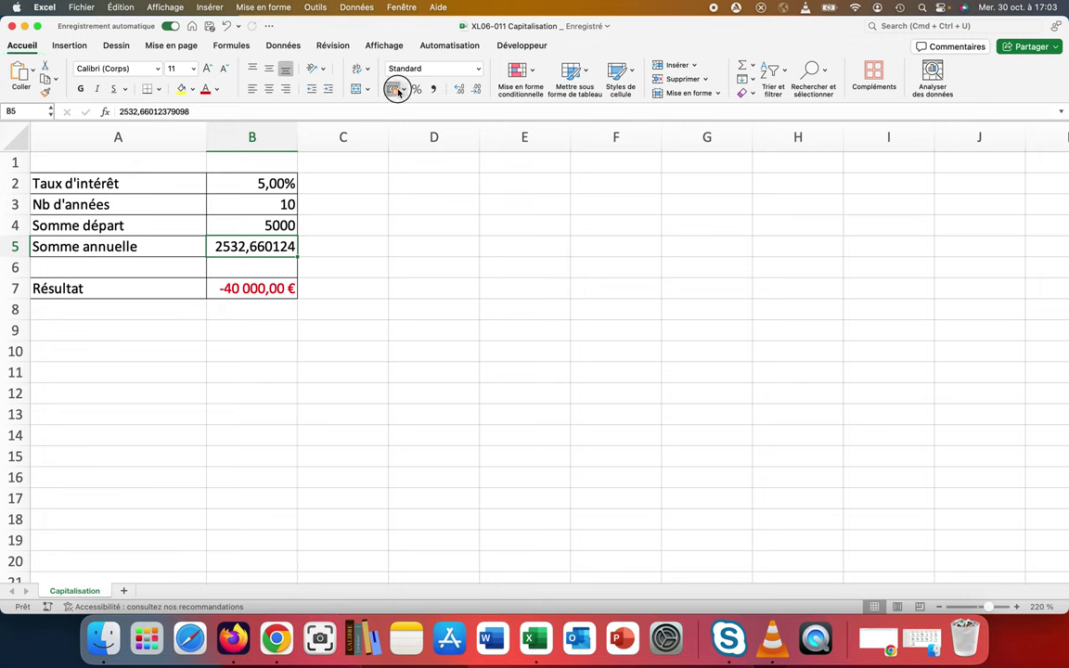